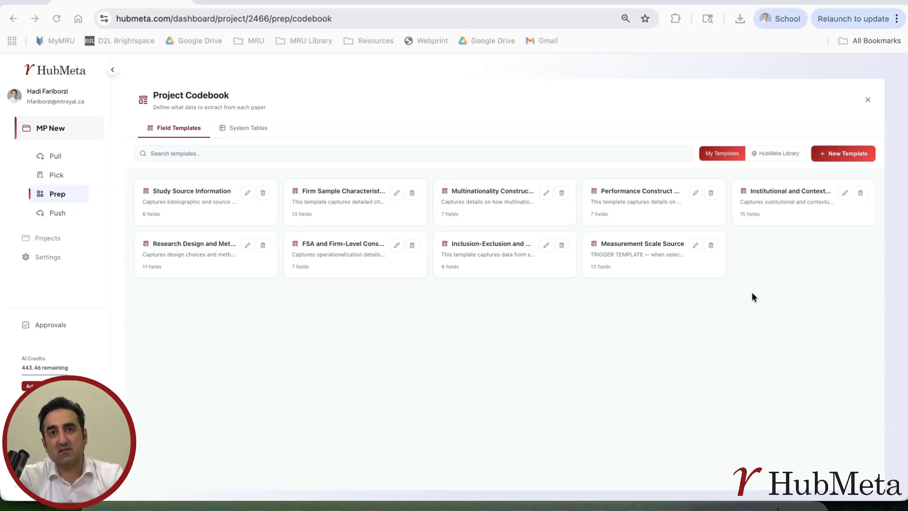
Step: Start a new field template in the project codebook and name it "Sample charateristic", leaving the description empty
click(842, 155)
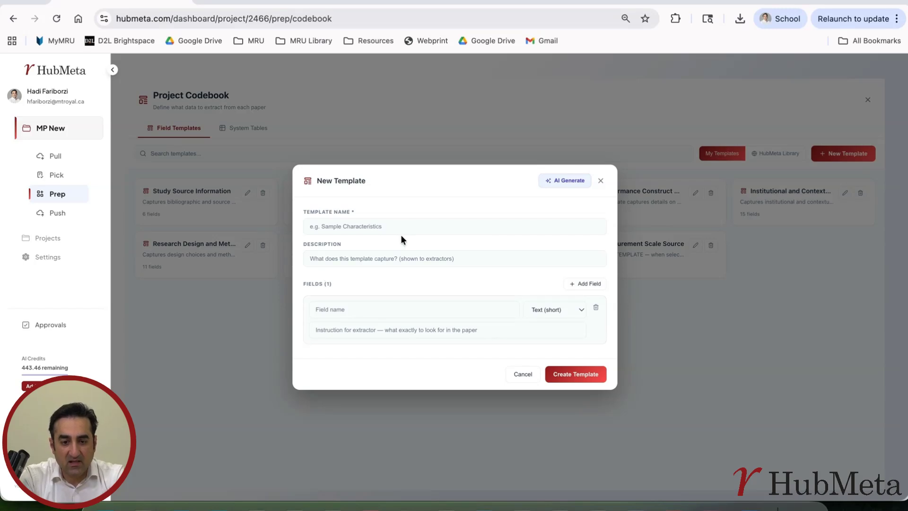
click(377, 226)
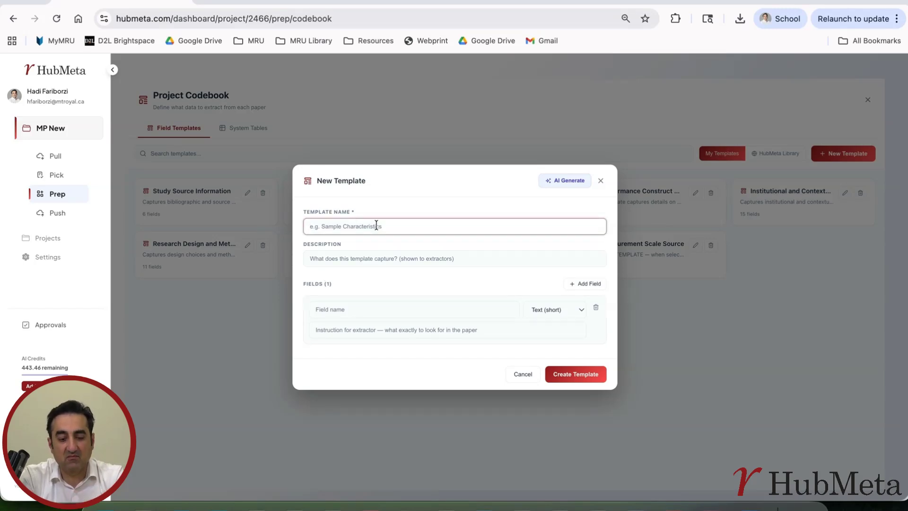
text(Sample char)
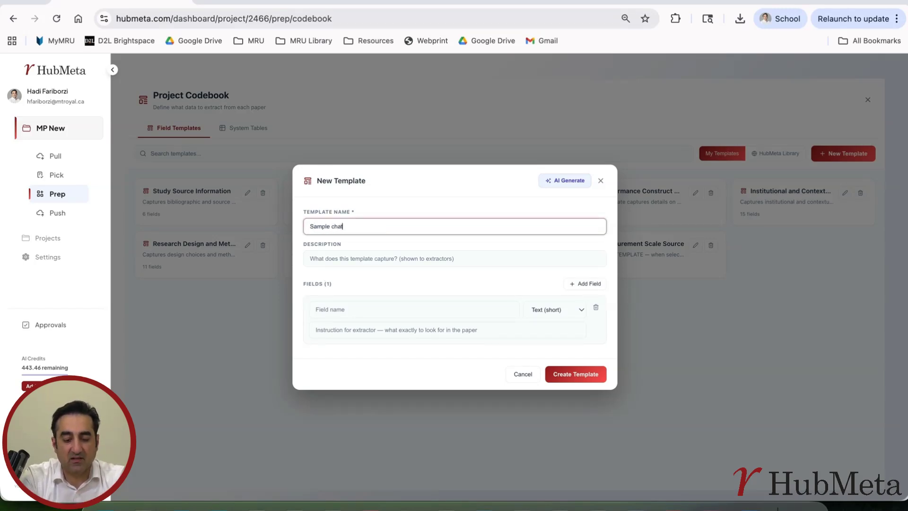
text(ateristic)
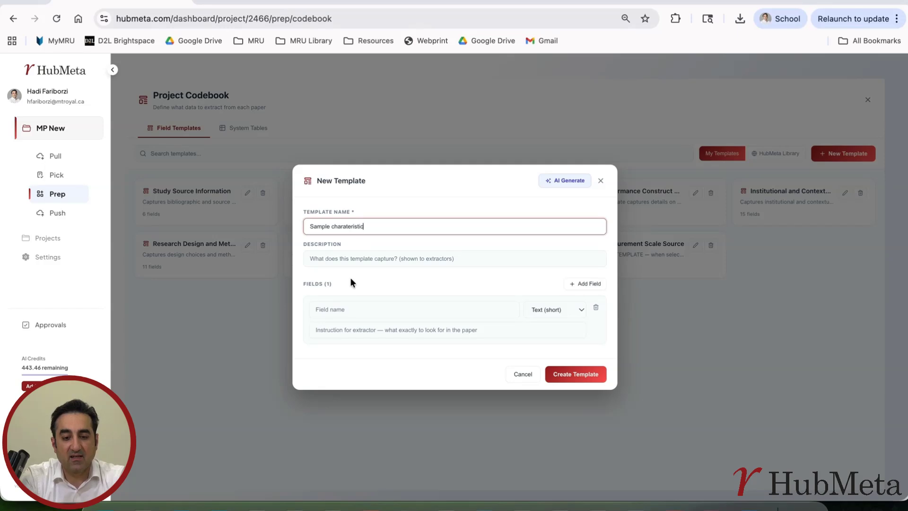
click(349, 261)
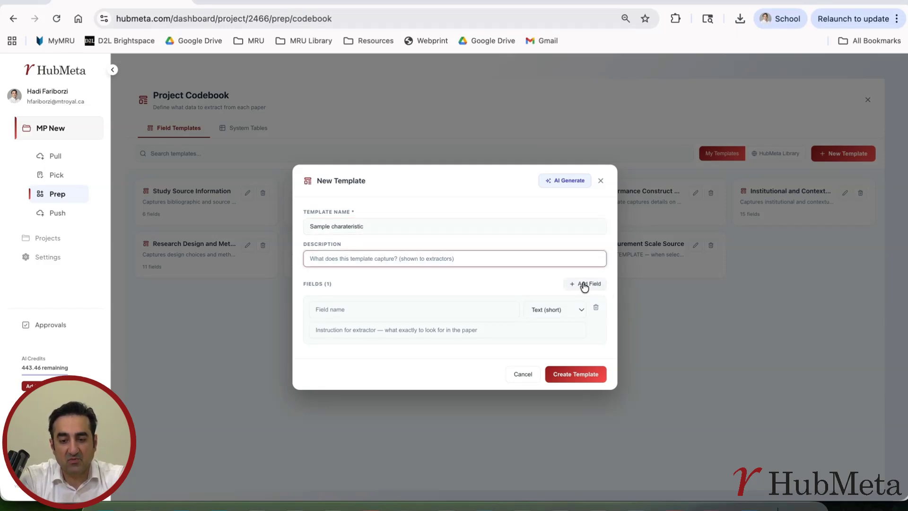
Step: Name the template's first field "Sample size" and set its type to Number
click(380, 310)
text(Sample size)
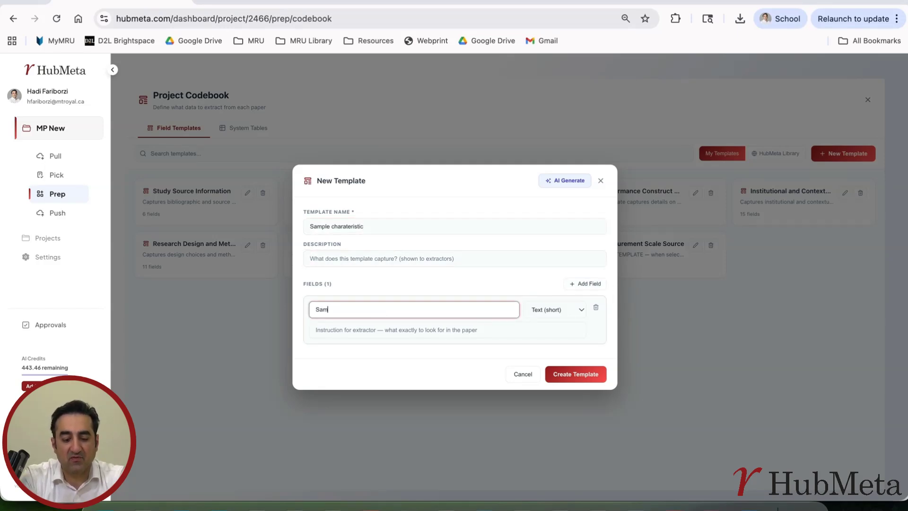
click(566, 309)
click(554, 333)
click(508, 328)
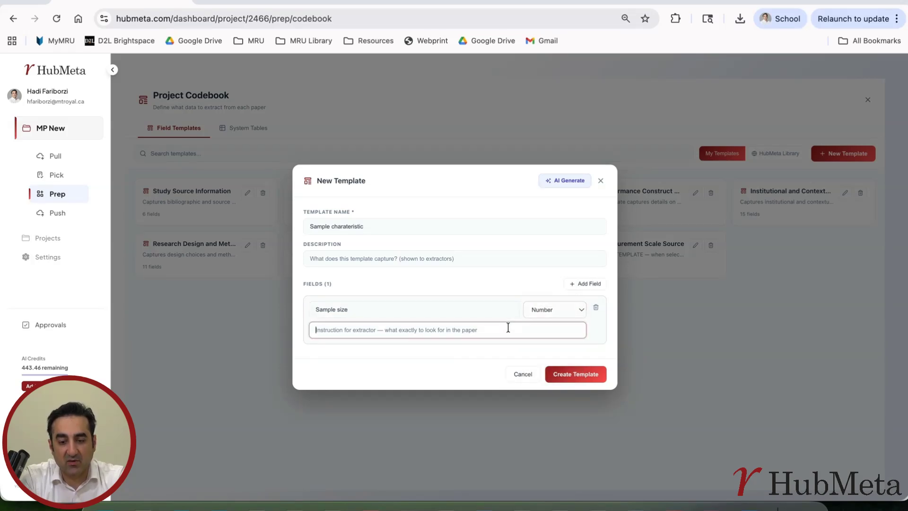
Step: Change the field's type to Dropdown and rename the field "Countries"
click(573, 308)
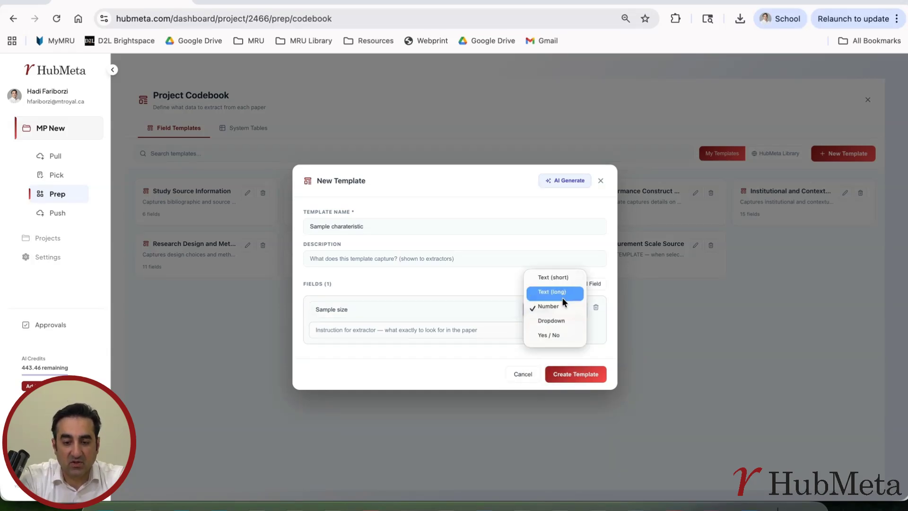
click(556, 323)
click(399, 324)
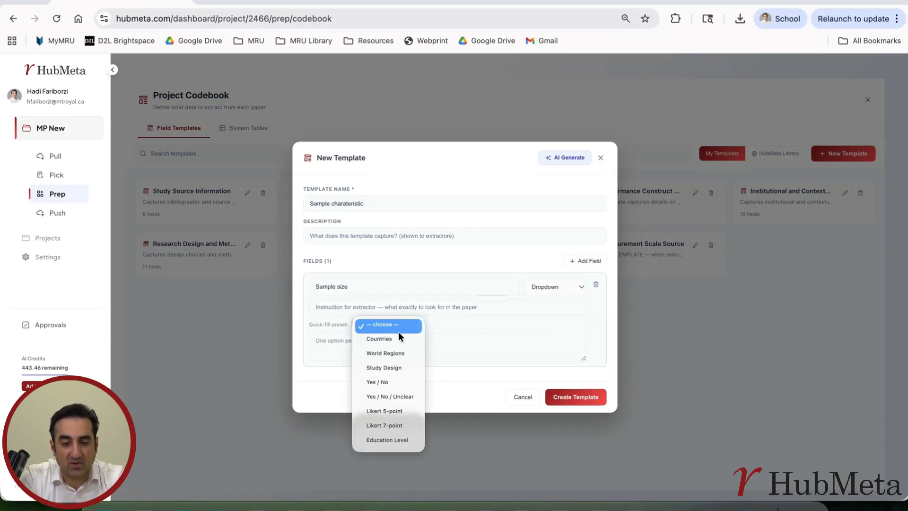
click(475, 327)
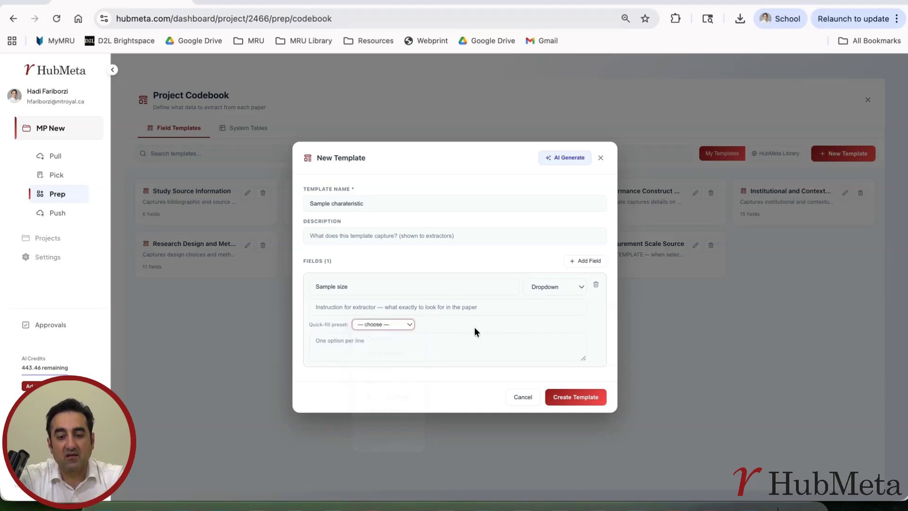
click(429, 286)
triple_click(428, 286)
text(Countries)
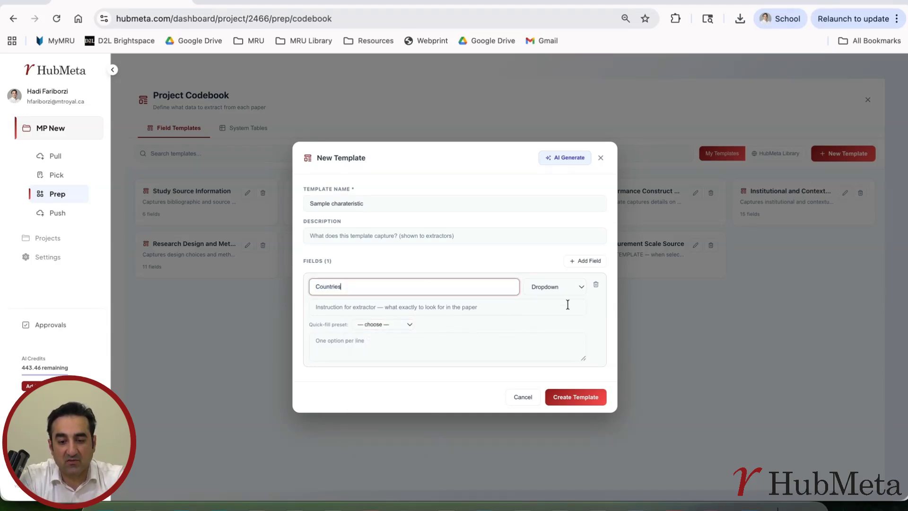
Step: Fill the dropdown field's options with the Countries quick-fill preset and look through the option list
click(459, 340)
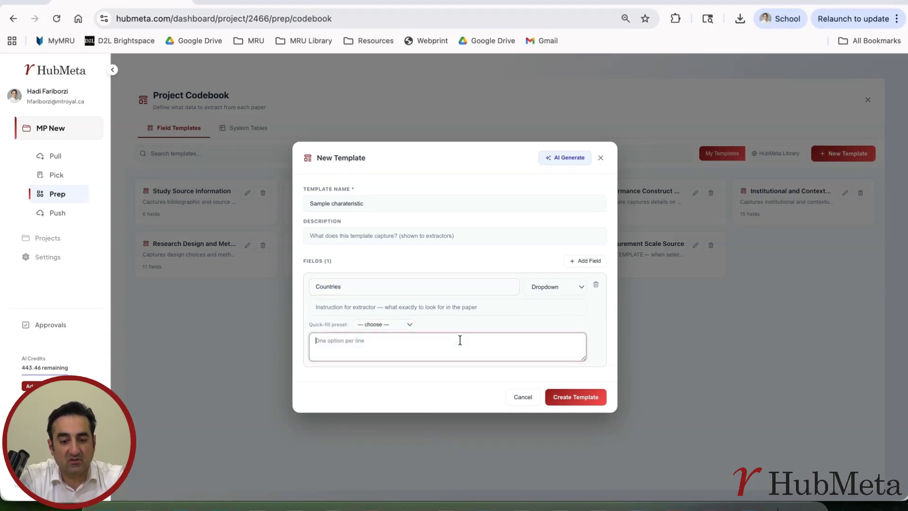
click(410, 325)
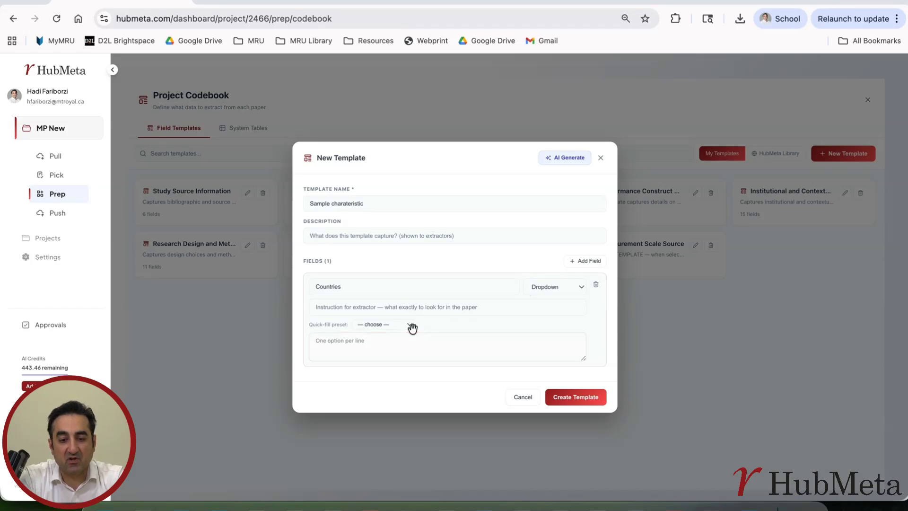
click(406, 326)
click(395, 338)
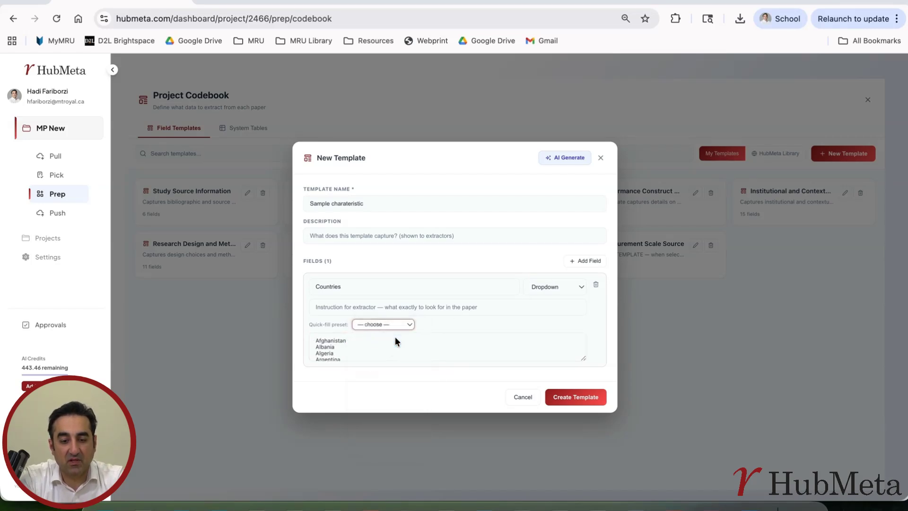
scroll(348, 342, down, 15)
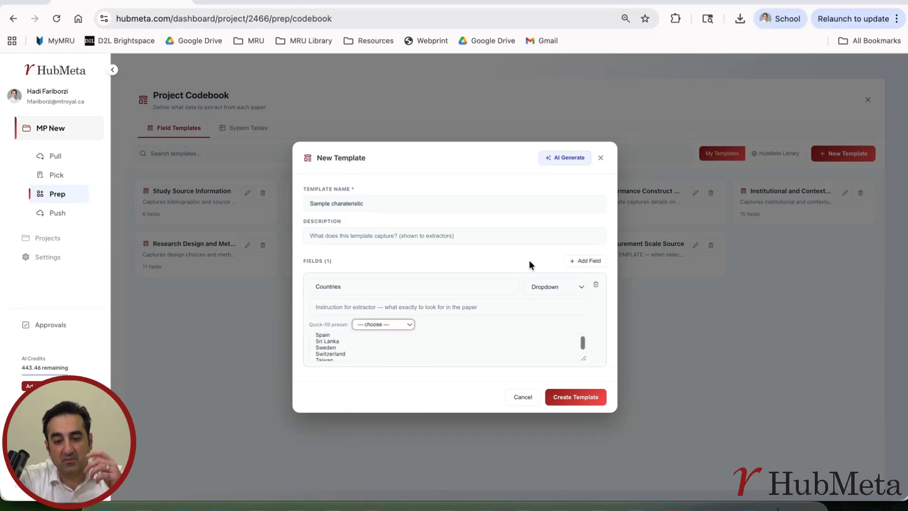
Step: Delete the Countries field and clear the template name
click(596, 282)
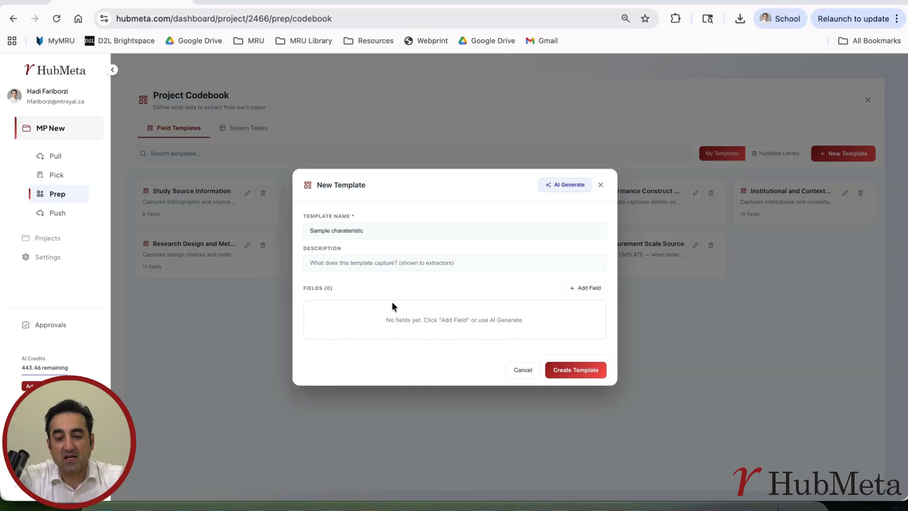
triple_click(379, 230)
key(BackSpace)
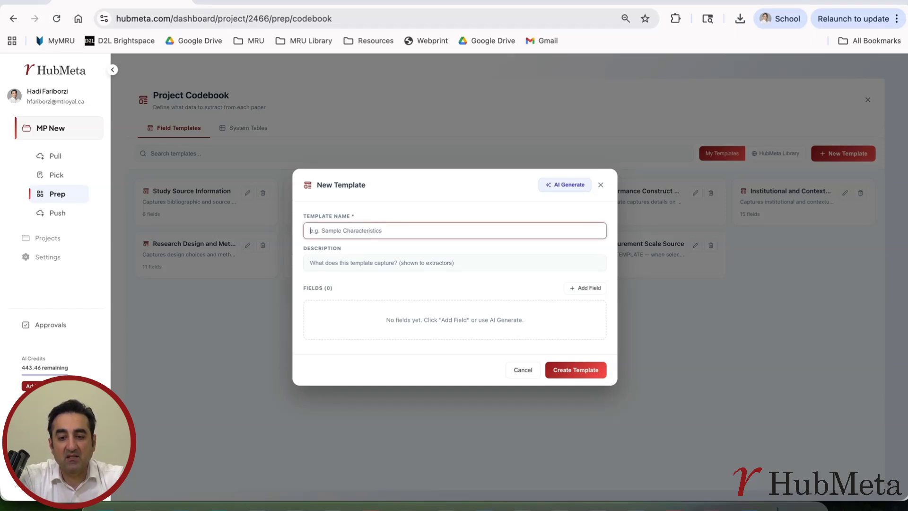
Step: Generate an AI template from the prompt "Sample charactersitic for firm level studies like industy country sample size, bnumber of firms,"
click(563, 189)
click(490, 214)
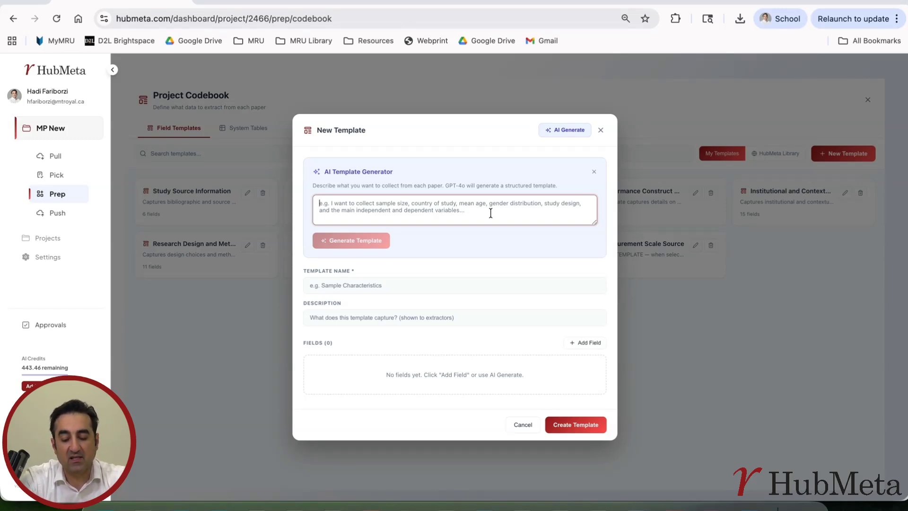
text(Sampl)
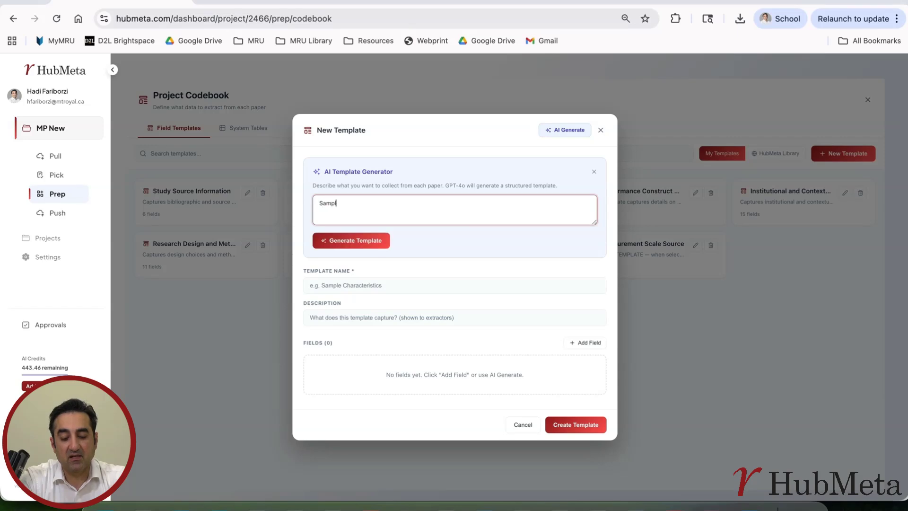
text(e charactersitic)
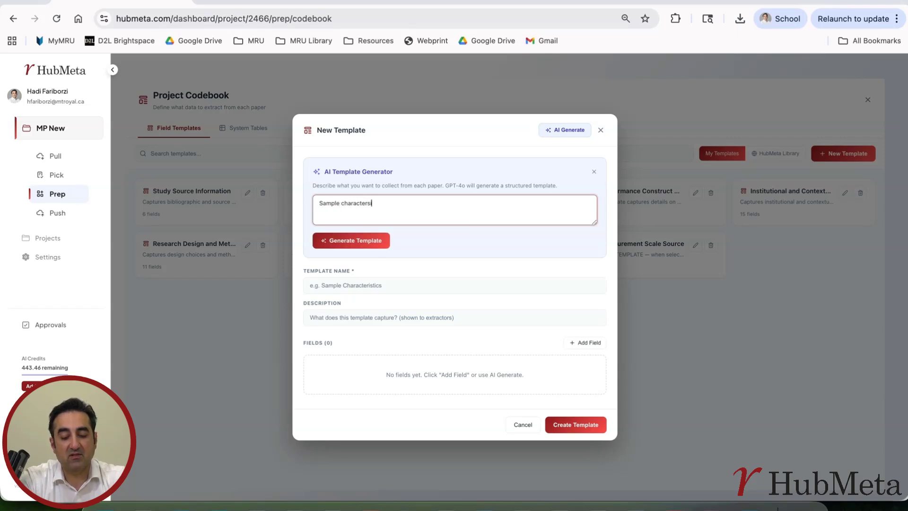
text( for firm level studi)
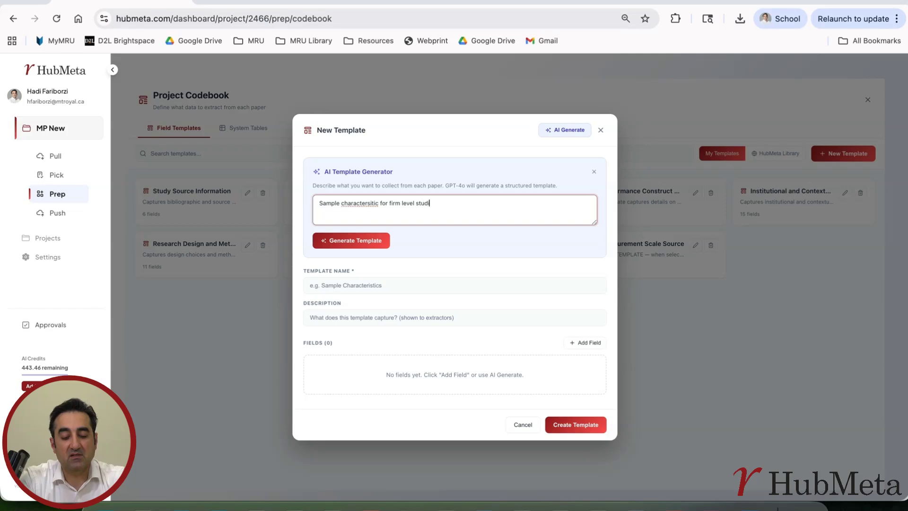
text(es like )
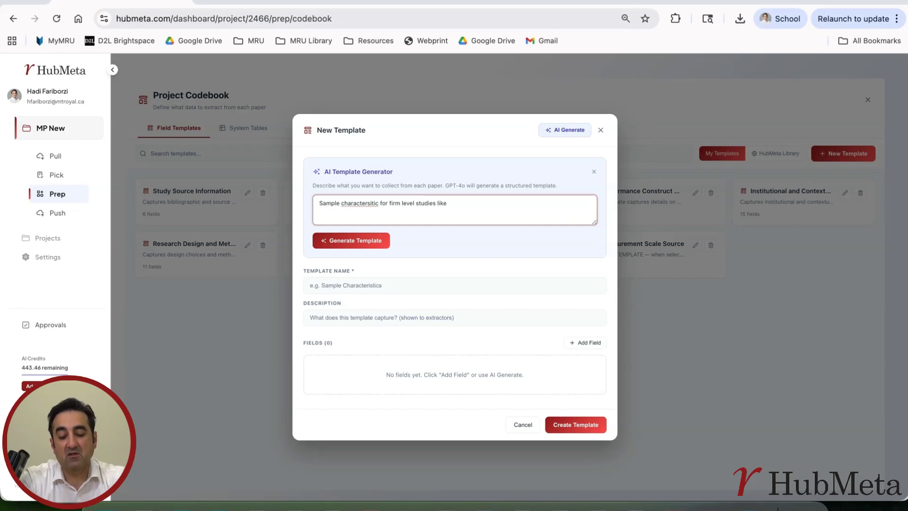
text(indus)
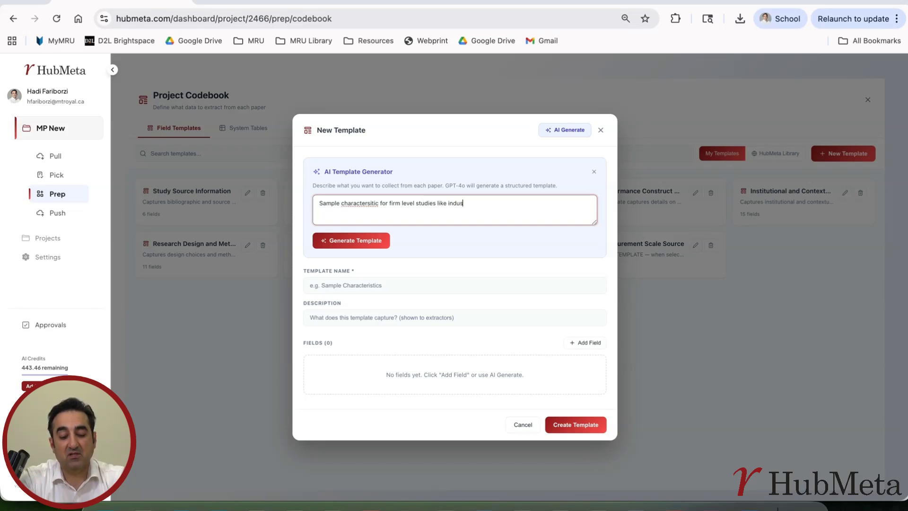
text(ty country )
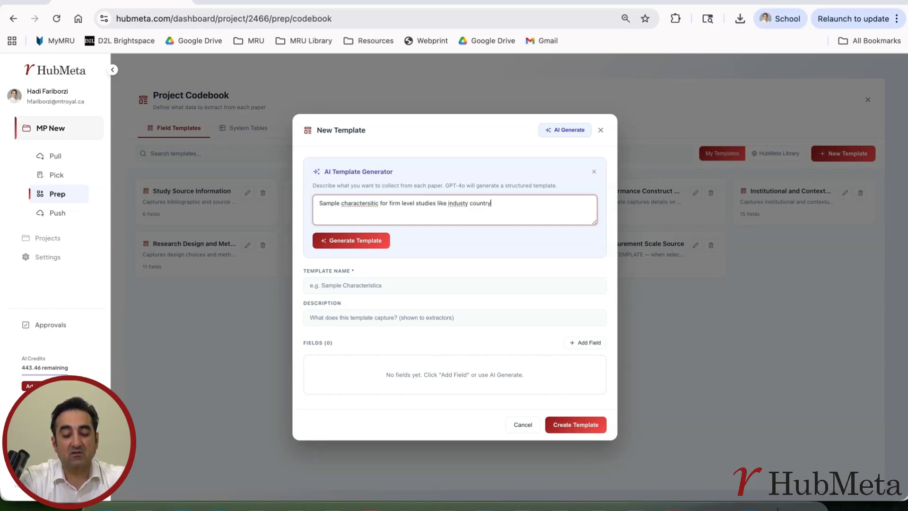
text(sample)
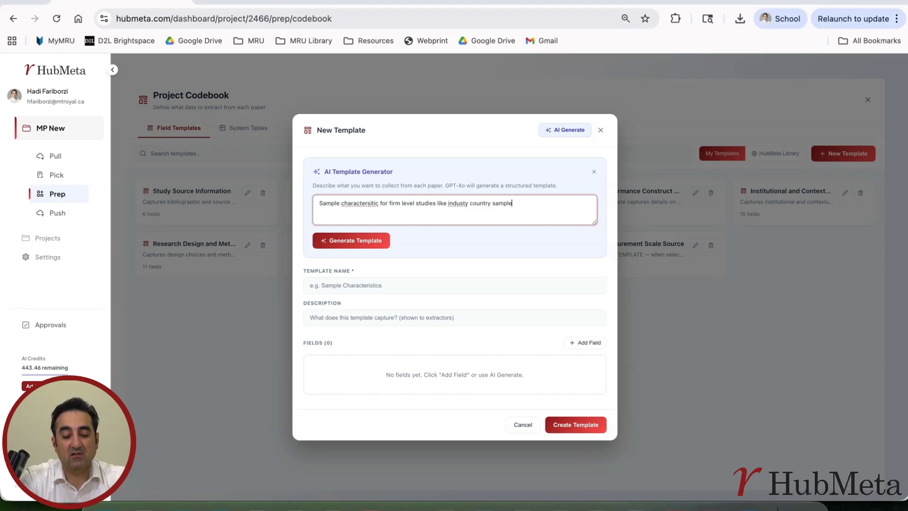
text( size, bnumber of firms,)
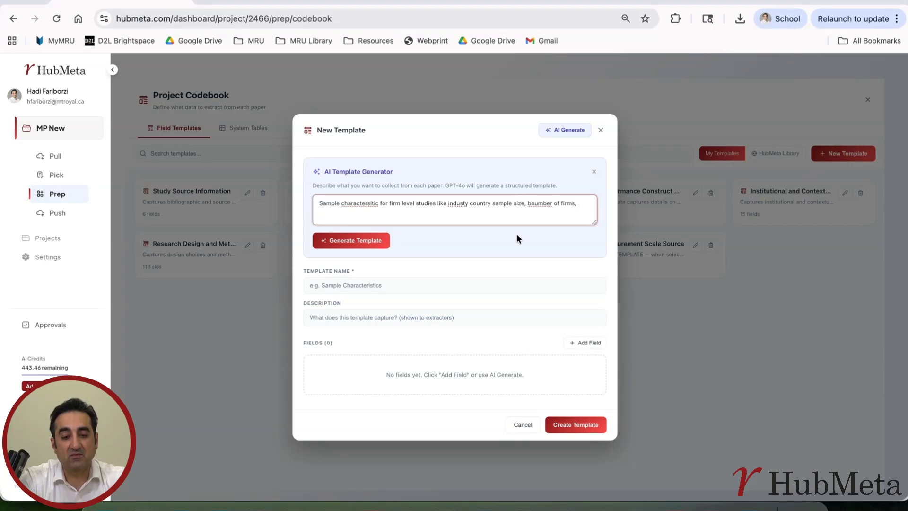
click(368, 242)
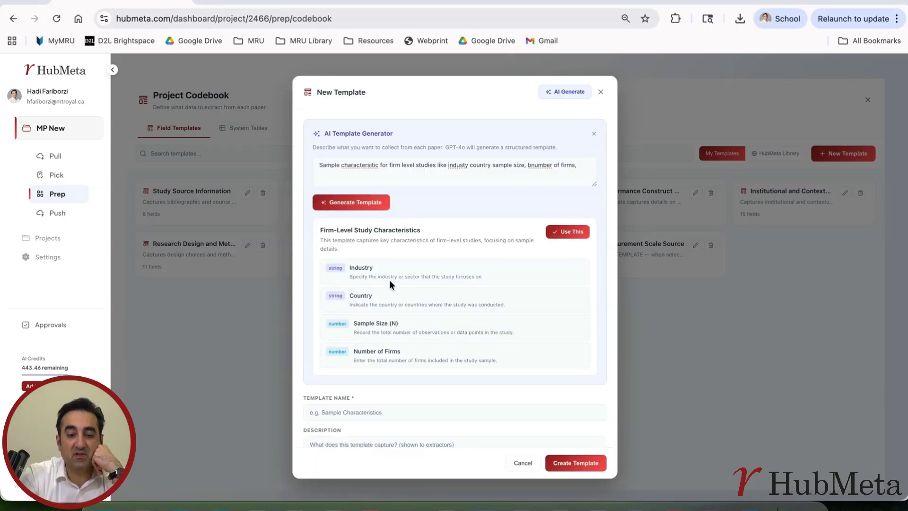
Step: Review the AI-generated fields, apply the suggested template to the form, and select the Industry field's instruction text
scroll(354, 264, down, 1)
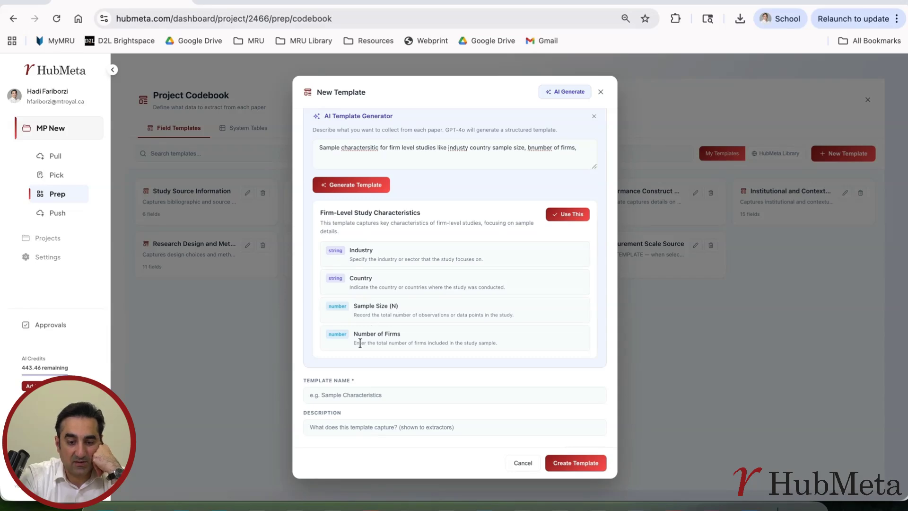
drag(351, 259, 486, 308)
click(388, 305)
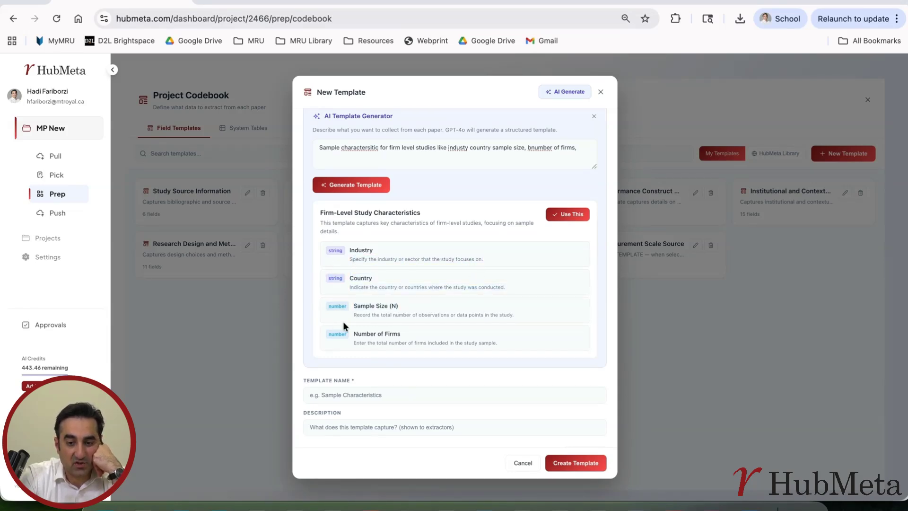
click(570, 215)
click(450, 257)
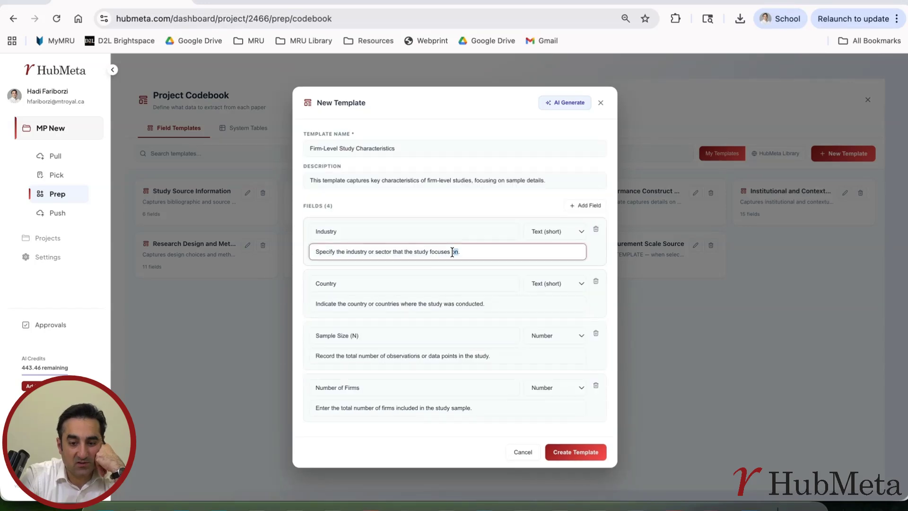
key(ctrl+a)
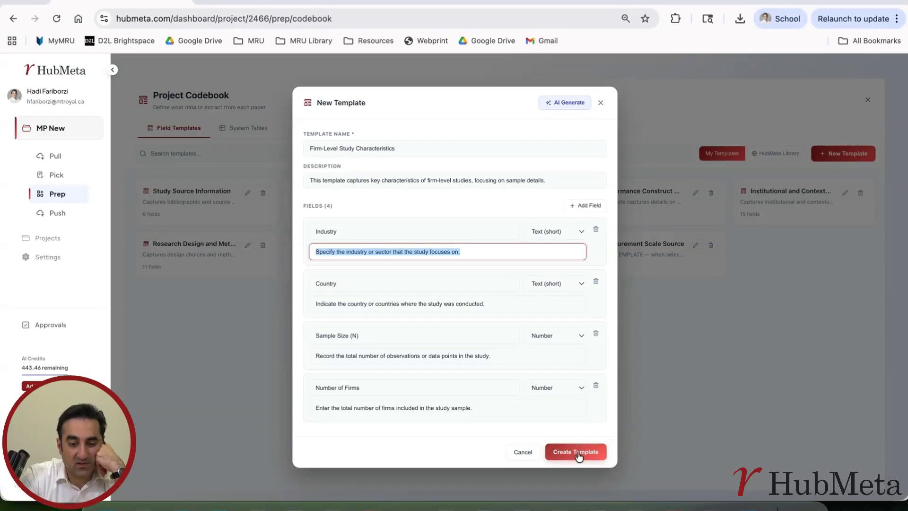
Step: Change the template name to "222-Firm-Level Study Characteristics-"
click(428, 149)
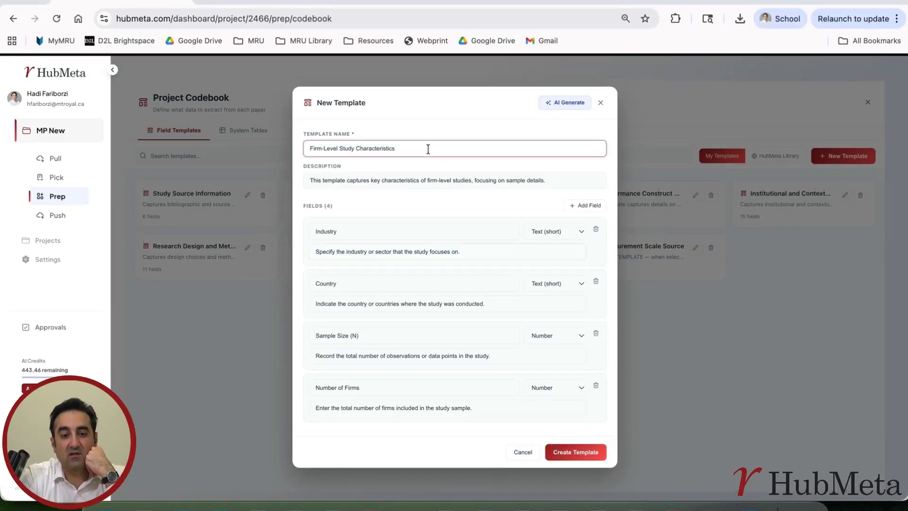
text(-)
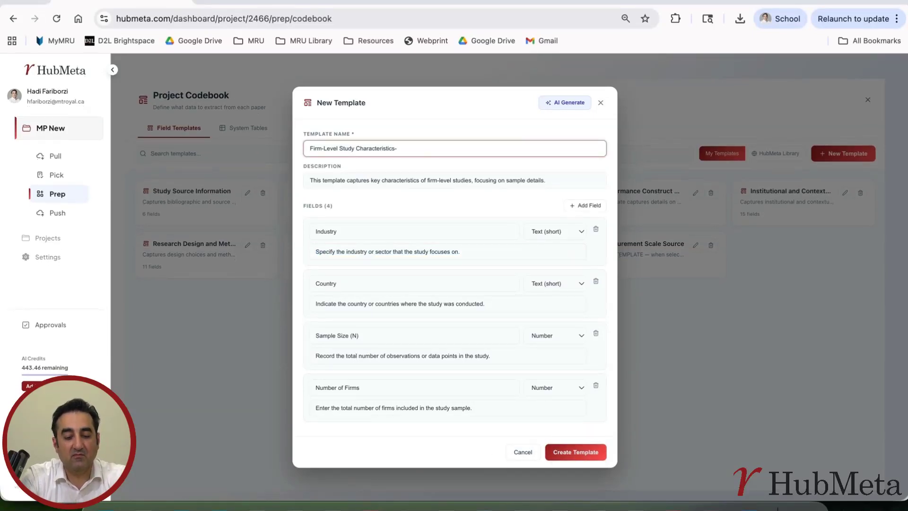
click(308, 149)
text(222)
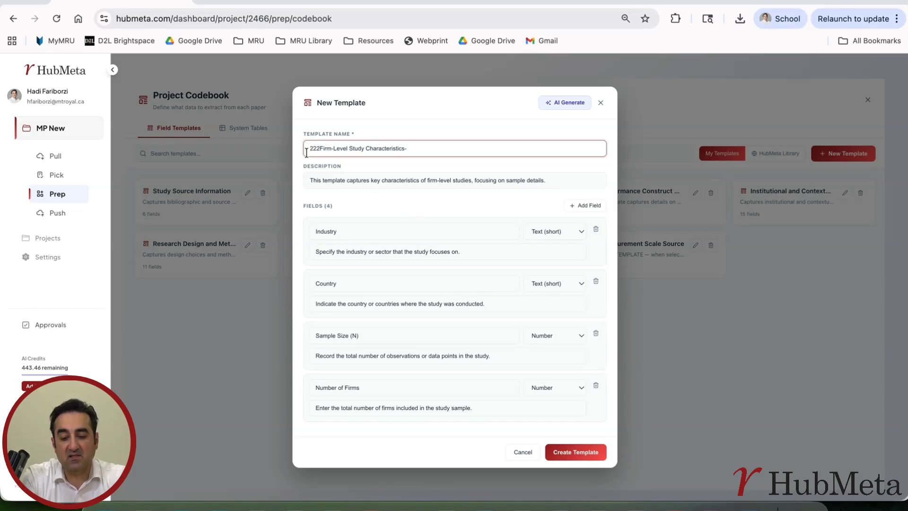
text(-)
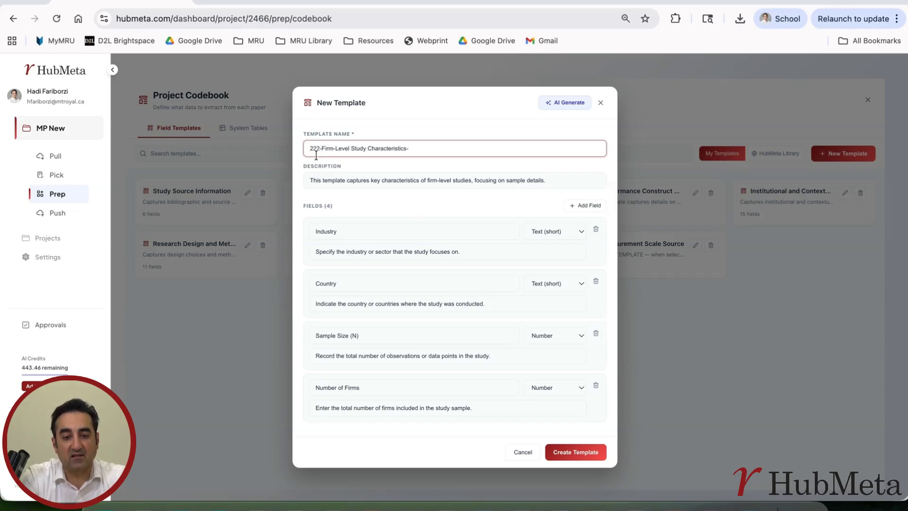
Step: Create the firm-level study characteristics template from the completed form
click(576, 452)
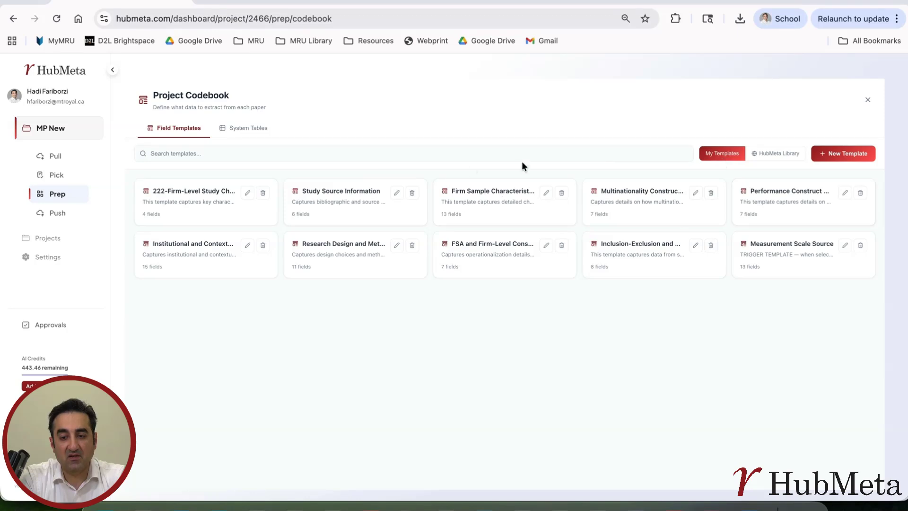
Step: Examine the fields of the Study Source Information, Firm Sample Characteristics Extraction and Multinationality Construct Operationalization templates, closing each without changes
click(338, 204)
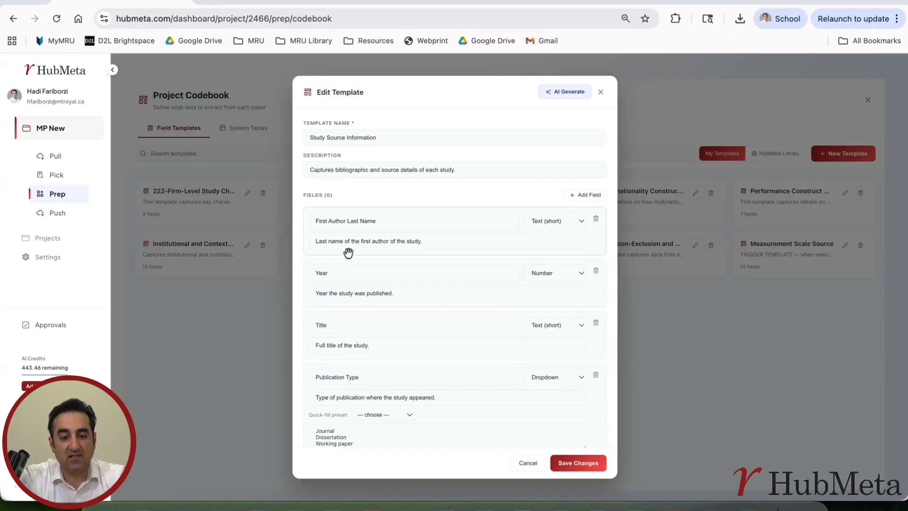
scroll(349, 250, down, 2)
scroll(348, 247, down, 2)
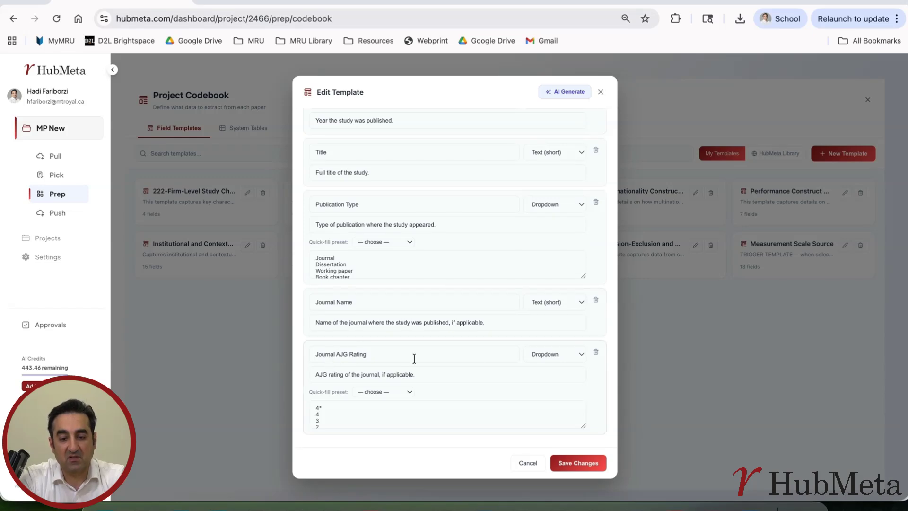
click(601, 94)
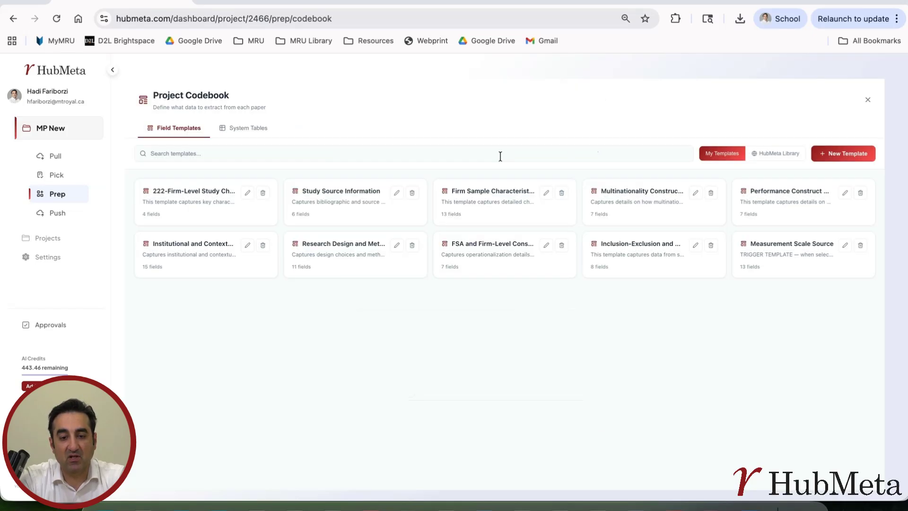
click(483, 204)
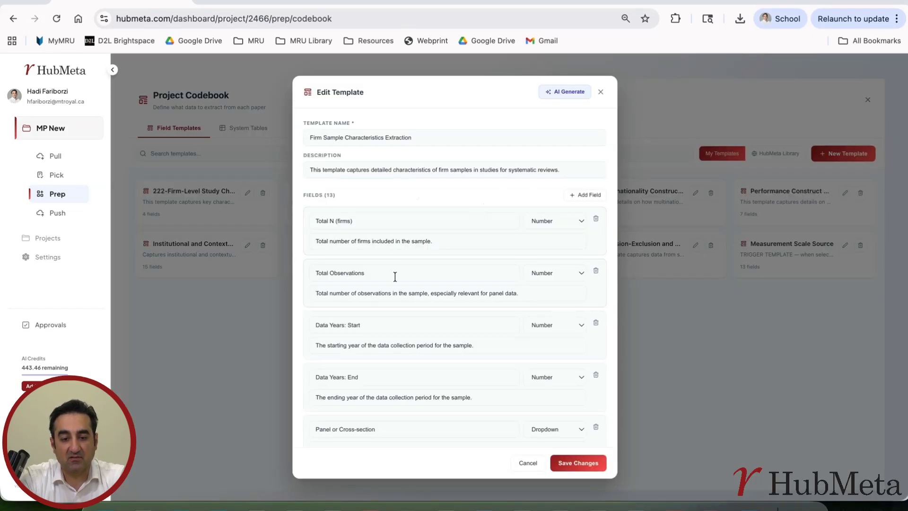
scroll(393, 276, down, 4)
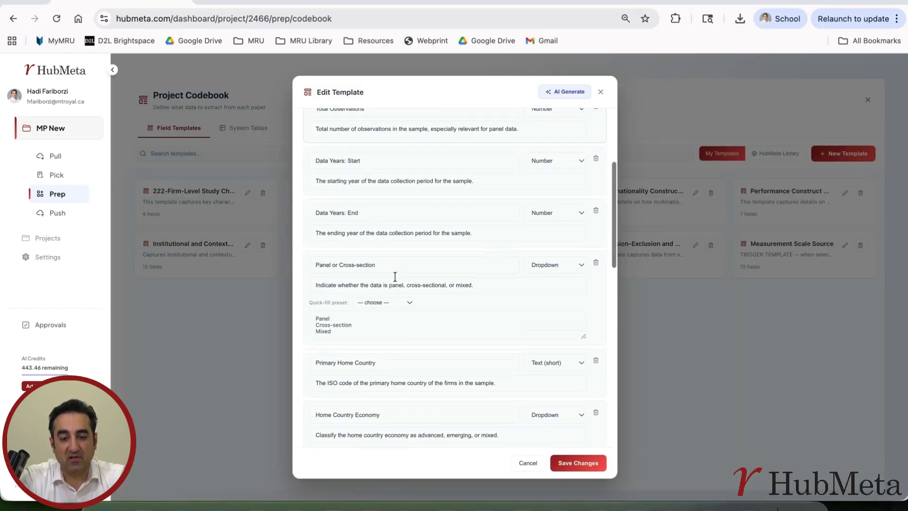
click(602, 93)
click(629, 199)
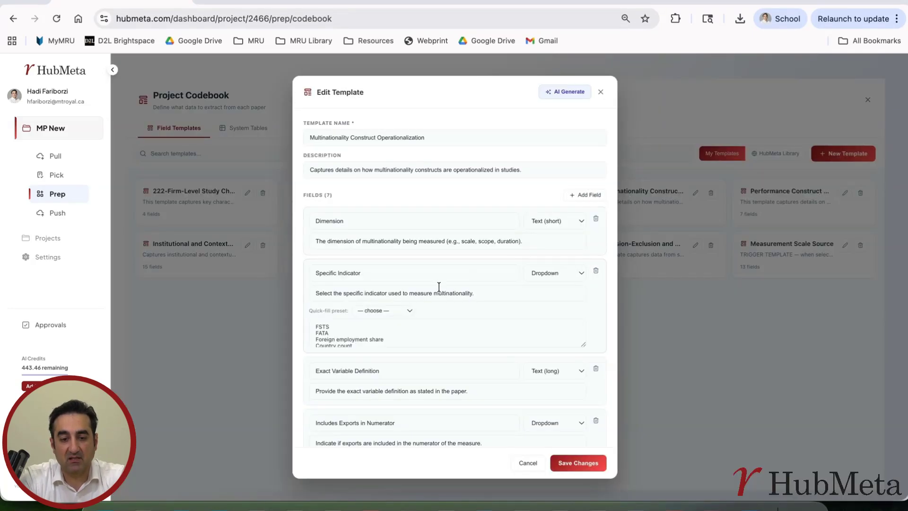
scroll(437, 288, down, 4)
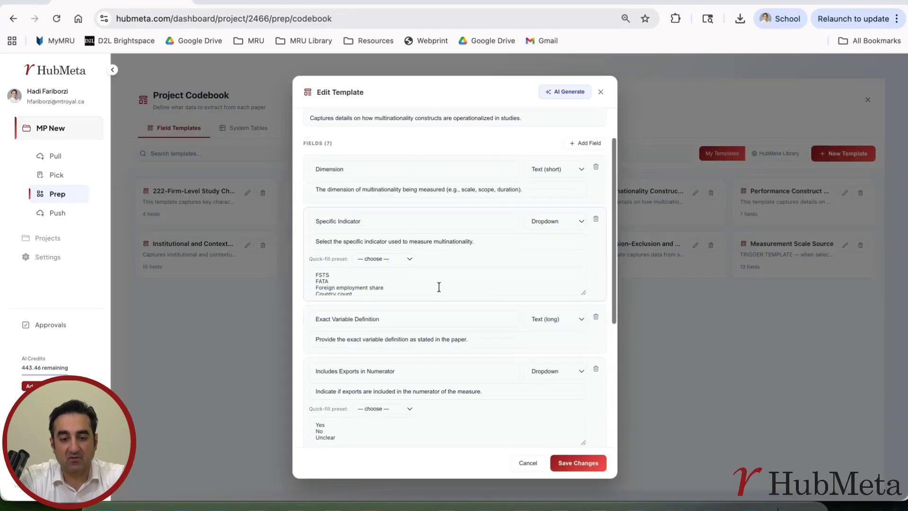
click(600, 93)
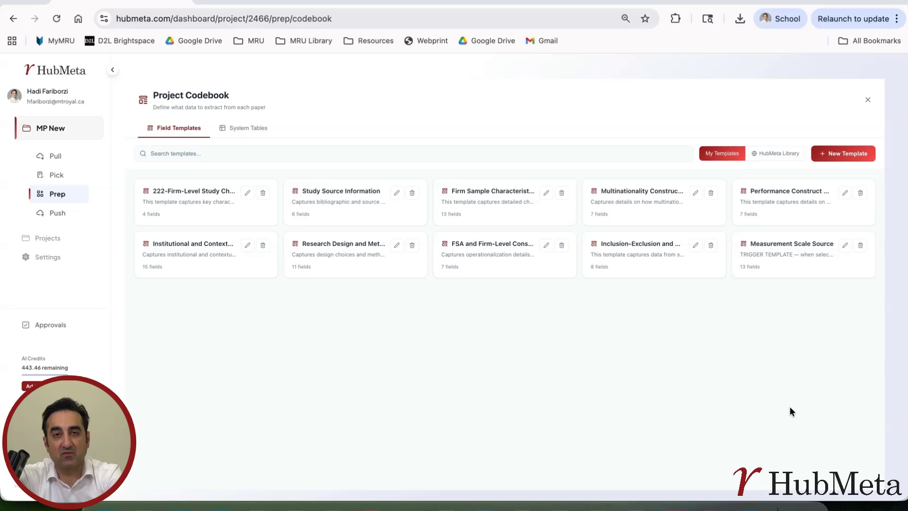
Step: Examine the codebook's Correlation Matrix system table columns, the table types that can be added, and the entries for a custom column
click(238, 132)
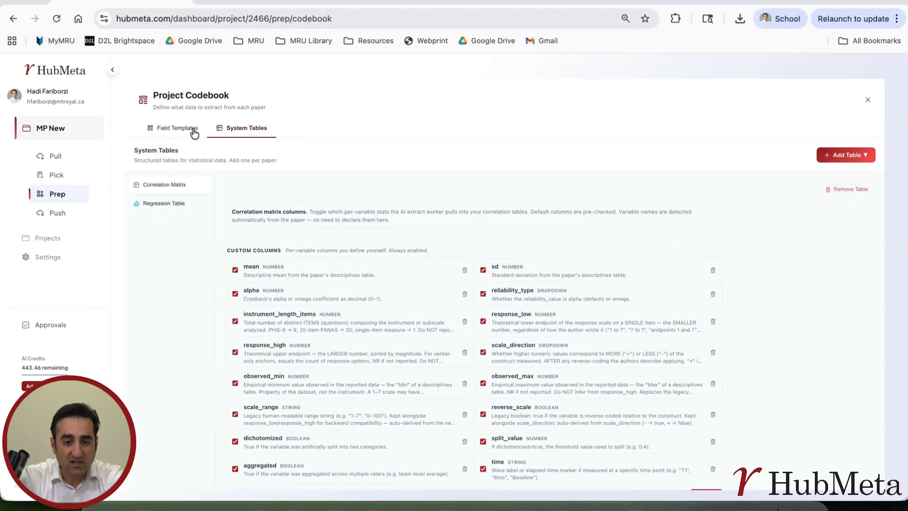
scroll(452, 216, down, 1)
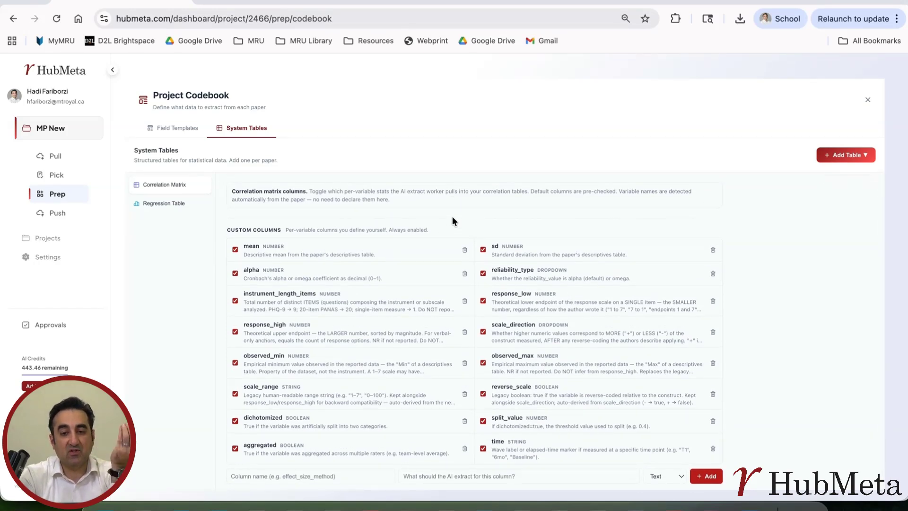
click(868, 156)
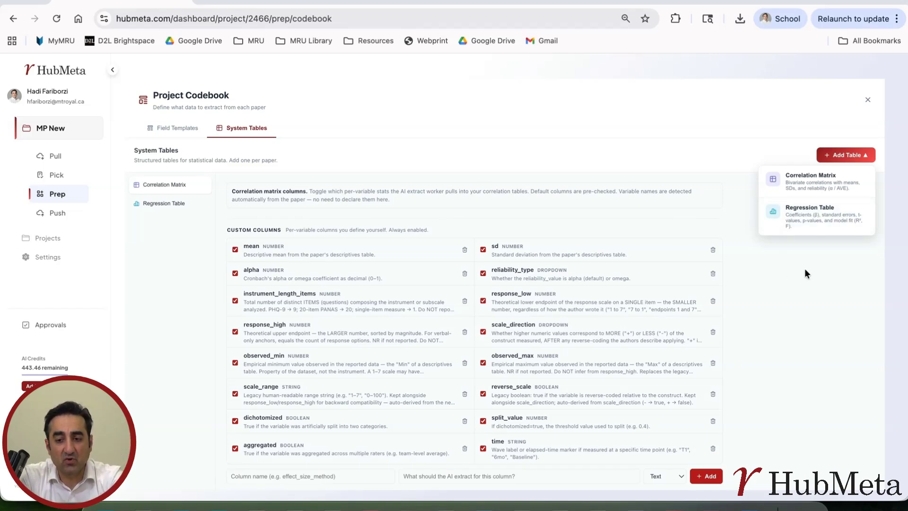
click(866, 155)
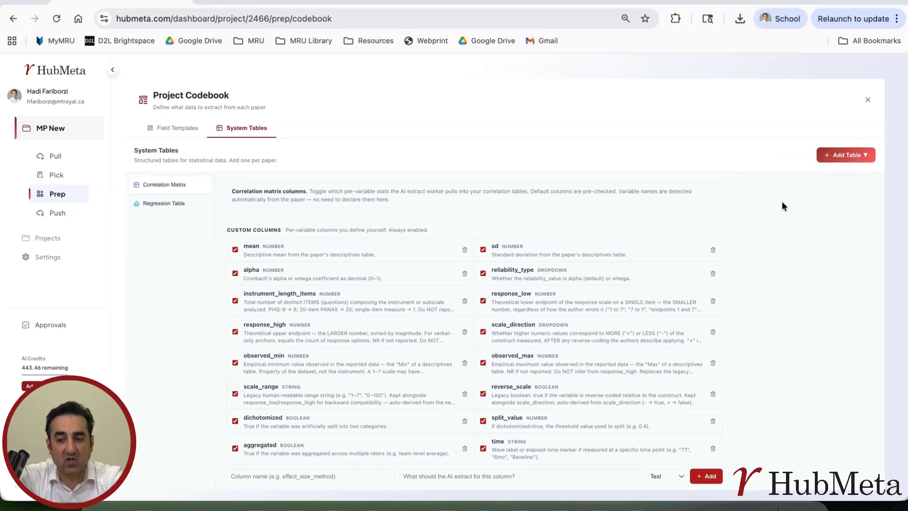
scroll(456, 366, down, 2)
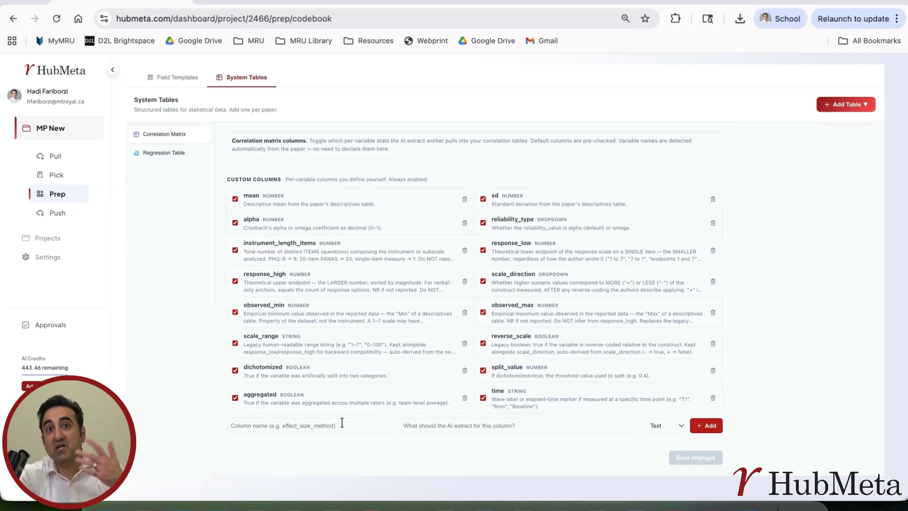
click(253, 422)
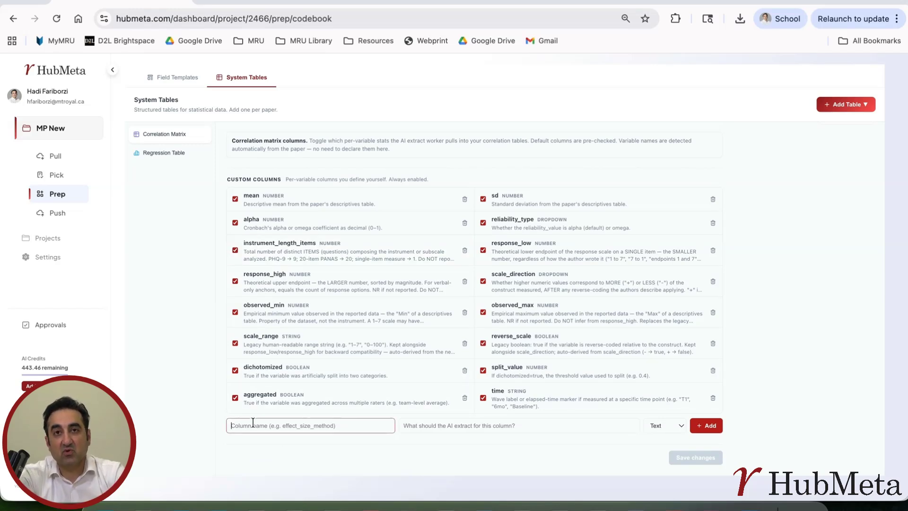
click(492, 432)
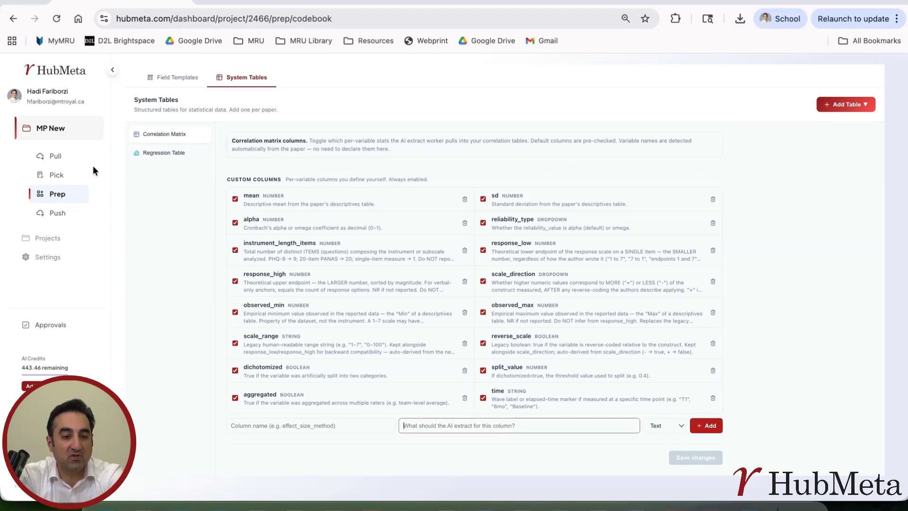
Step: Bring up the tool choices of the project's Prep stage
mouse_move(64, 194)
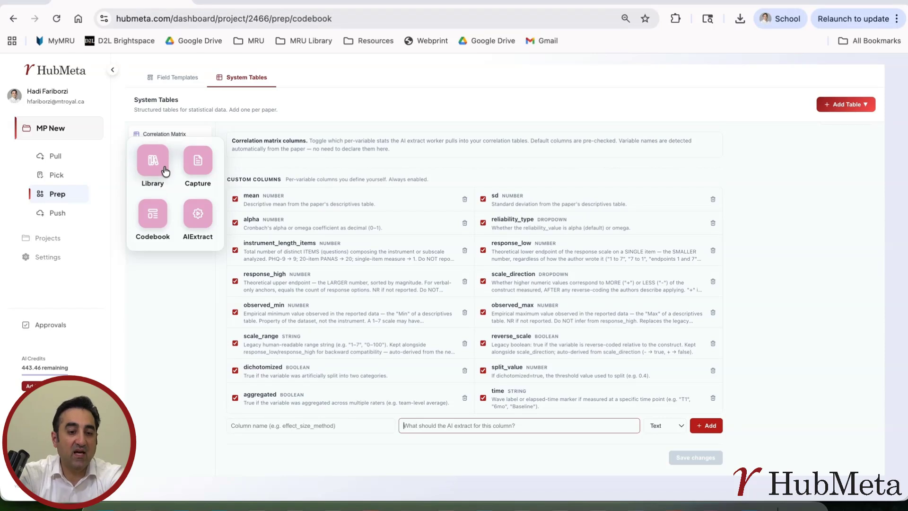